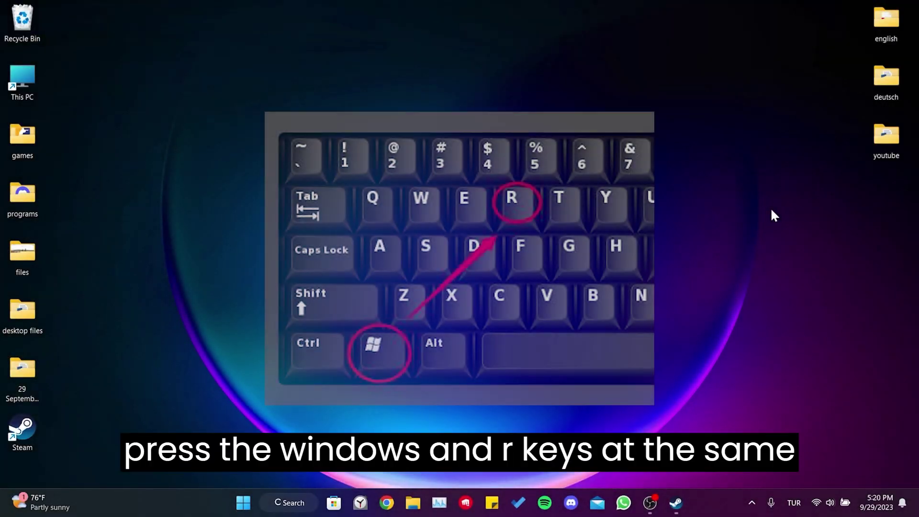
# Delete everything in %localappdata%\Temp, skipping all files that are still in use.
pyautogui.press('super+r')
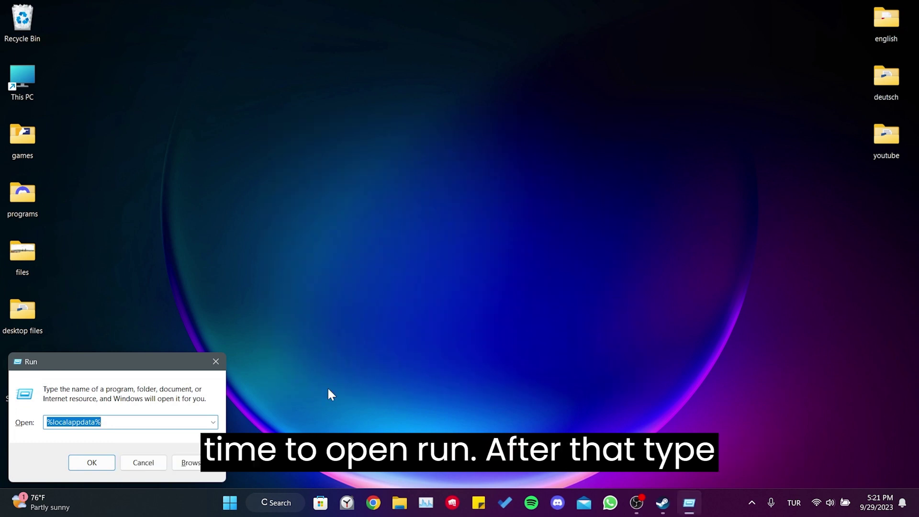
pyautogui.click(115, 420)
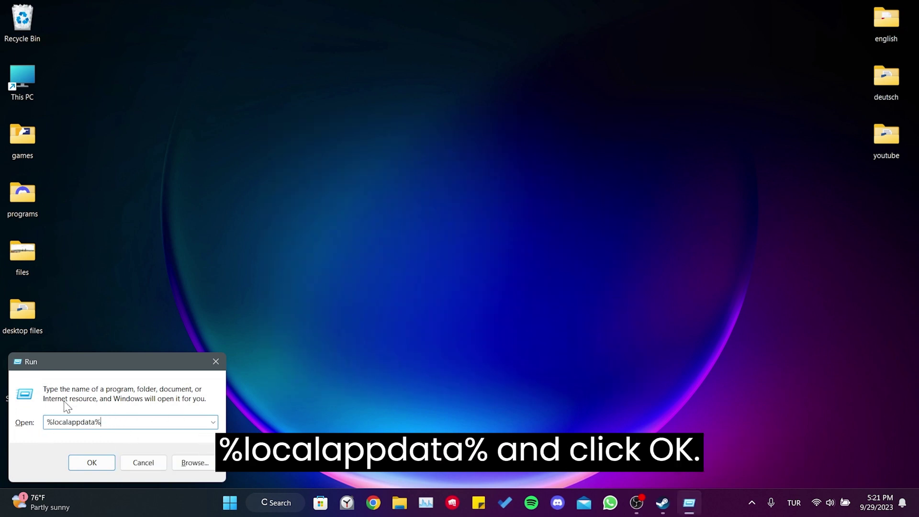
pyautogui.click(91, 463)
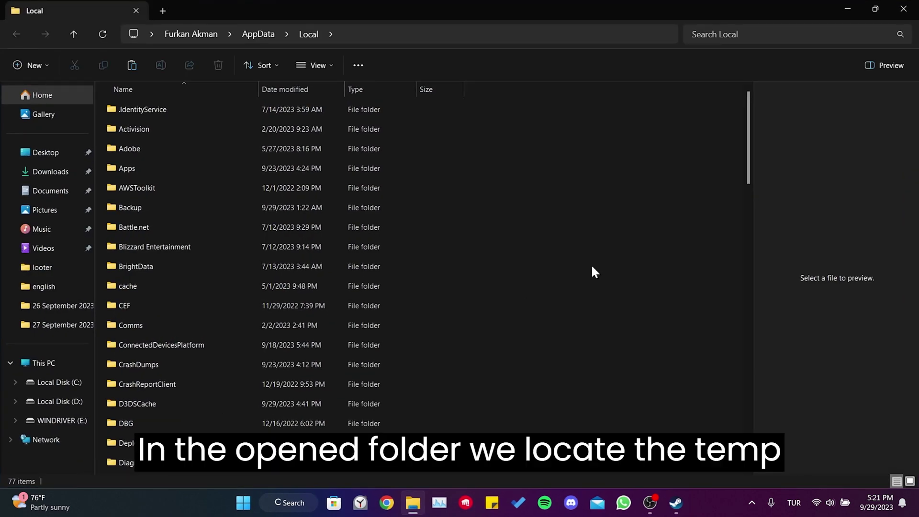
pyautogui.write('temp')
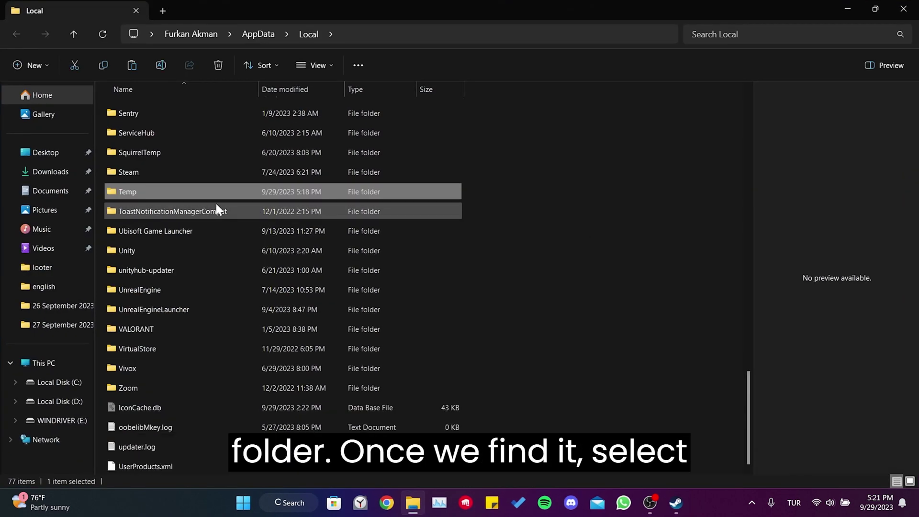
pyautogui.doubleClick(191, 197)
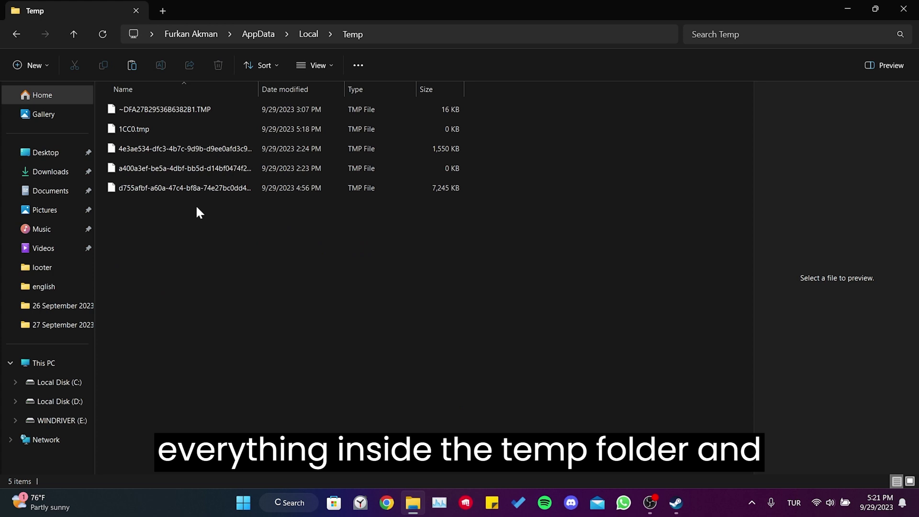
pyautogui.hotkey('ctrl', 'a')
pyautogui.press('Delete')
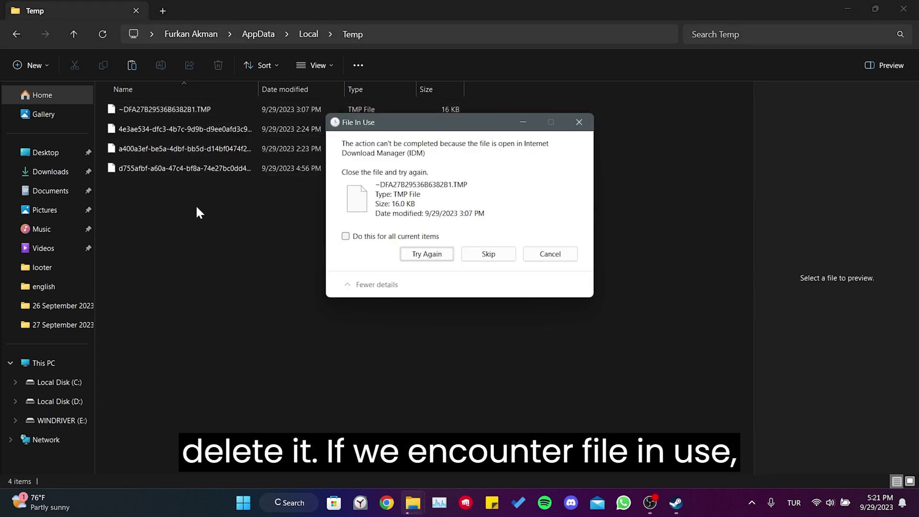
pyautogui.click(346, 237)
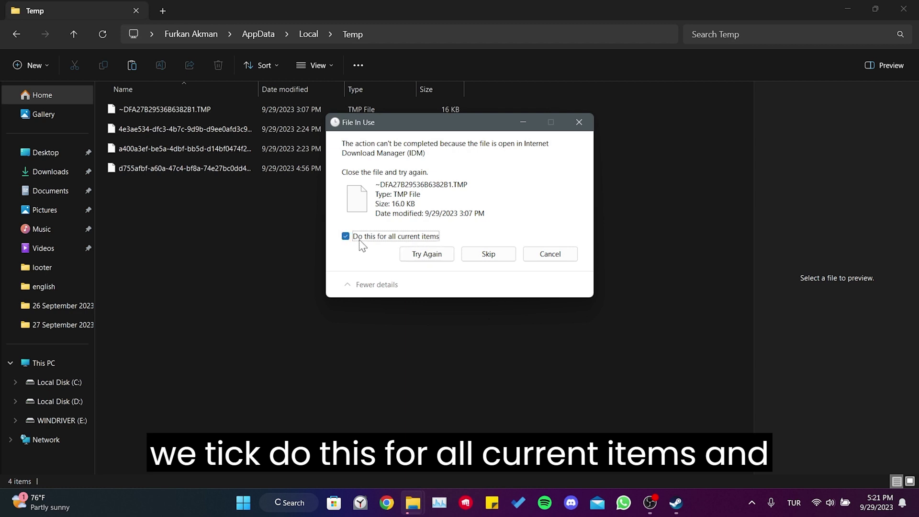
pyautogui.click(486, 256)
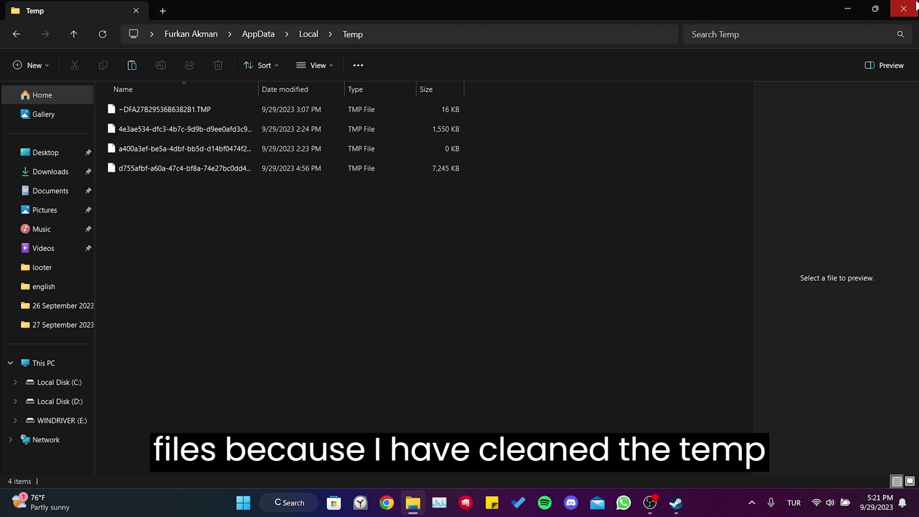
# Open Counter-Strike 2's Steam properties and confirm its Launch Options field is empty.
pyautogui.click(903, 9)
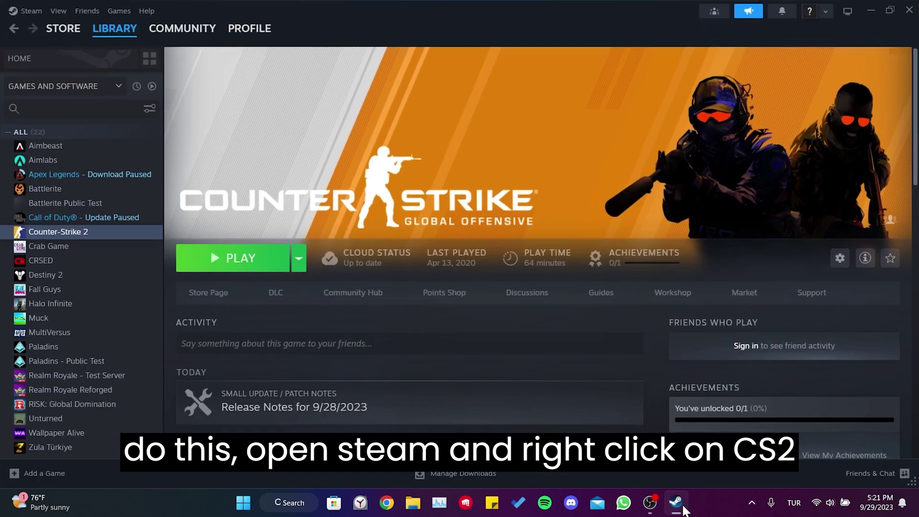
pyautogui.rightClick(54, 232)
pyautogui.click(87, 326)
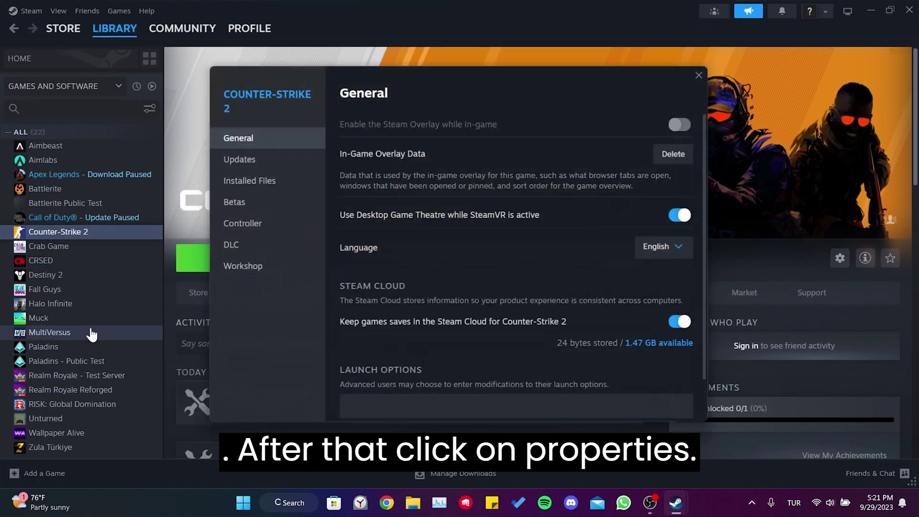
pyautogui.scroll(-1, 534, 278)
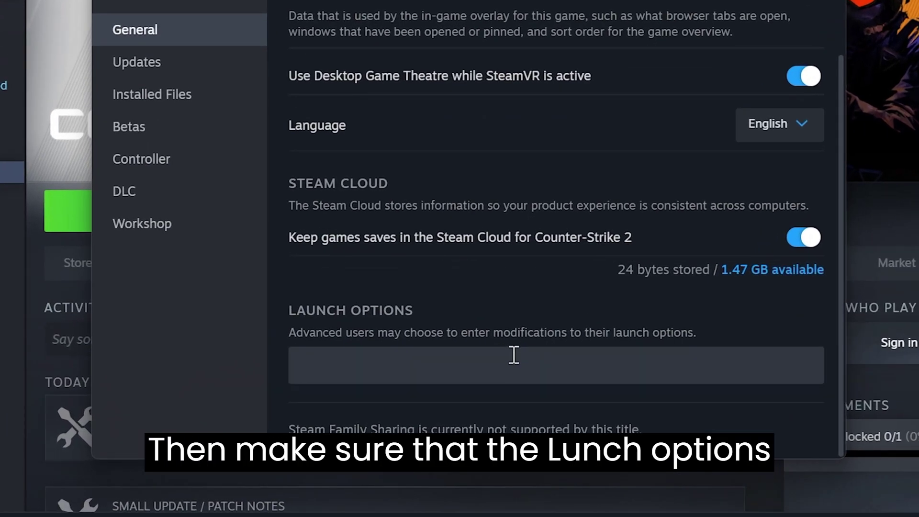
pyautogui.click(514, 354)
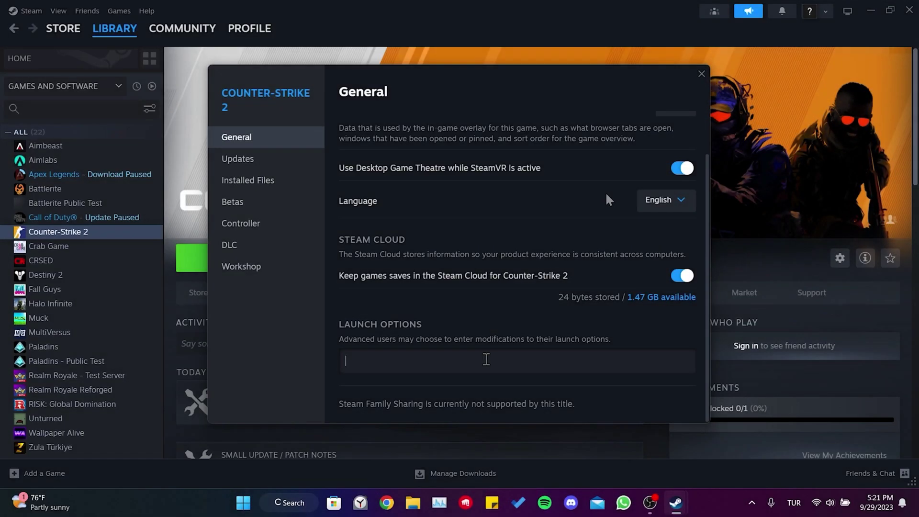
# Open Edit Profile from the account menu and select the current profile name '123'.
pyautogui.click(697, 77)
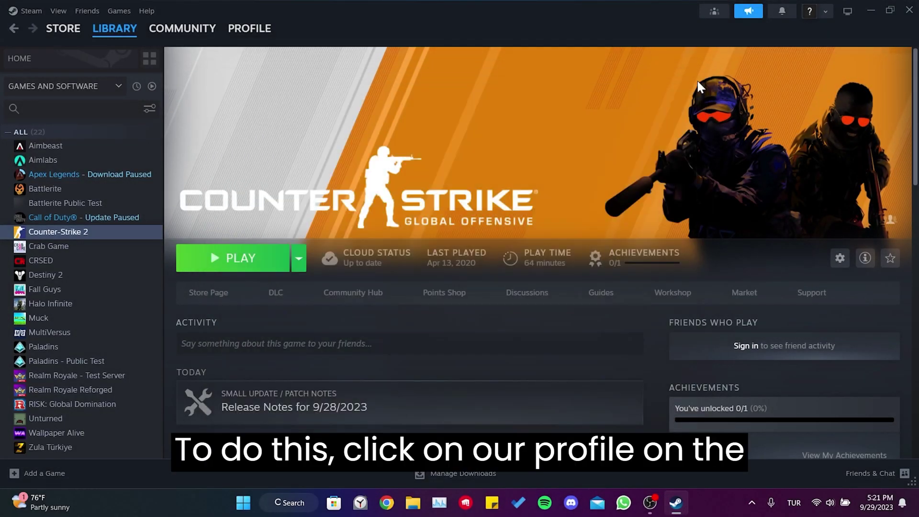
pyautogui.click(824, 11)
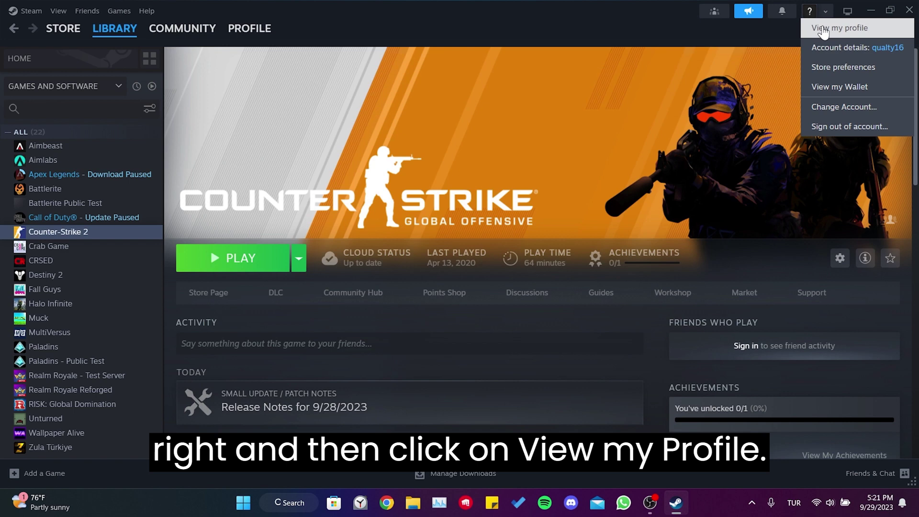
pyautogui.click(823, 31)
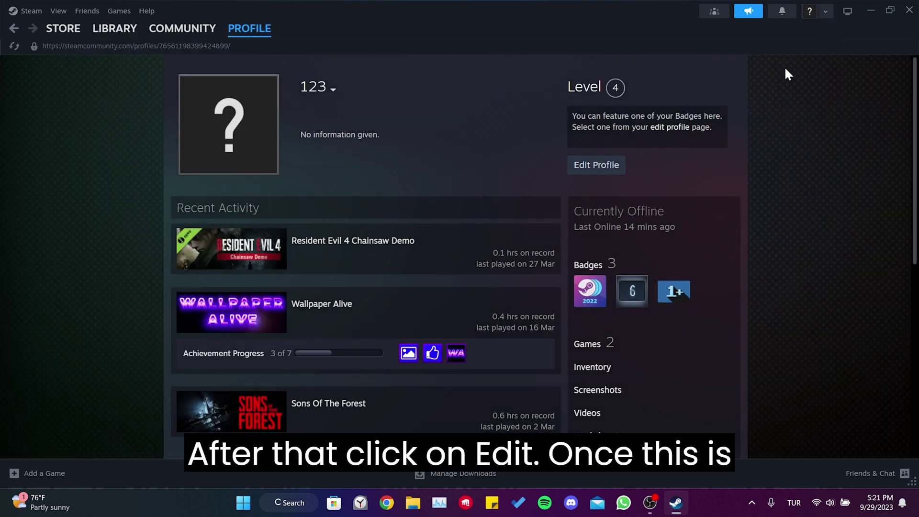
pyautogui.click(611, 167)
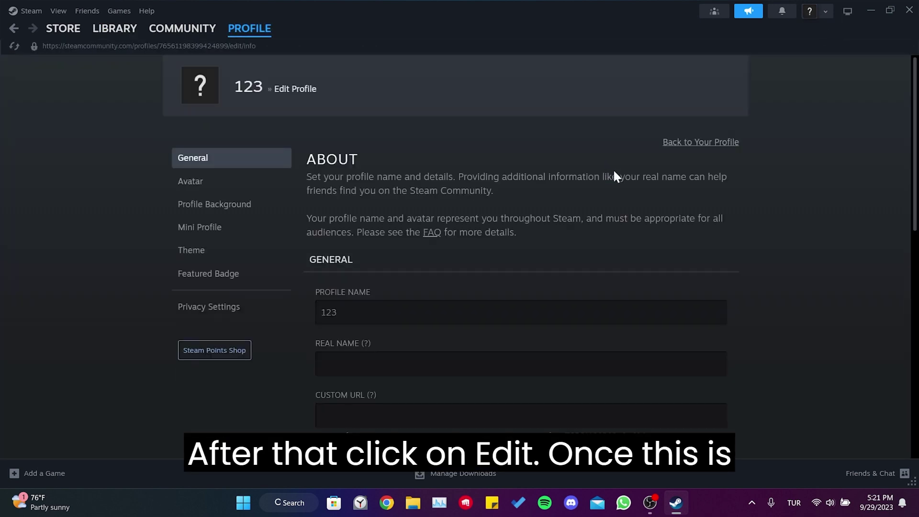
pyautogui.click(486, 309)
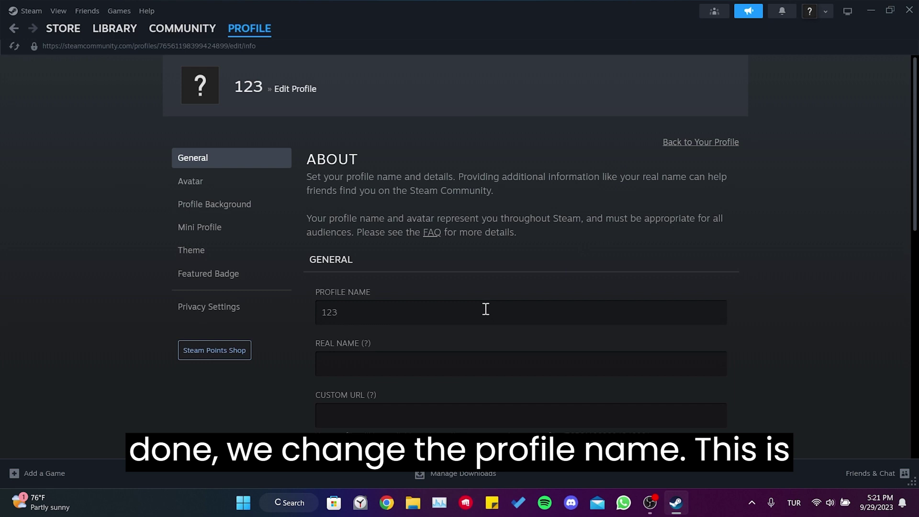
pyautogui.doubleClick(486, 309)
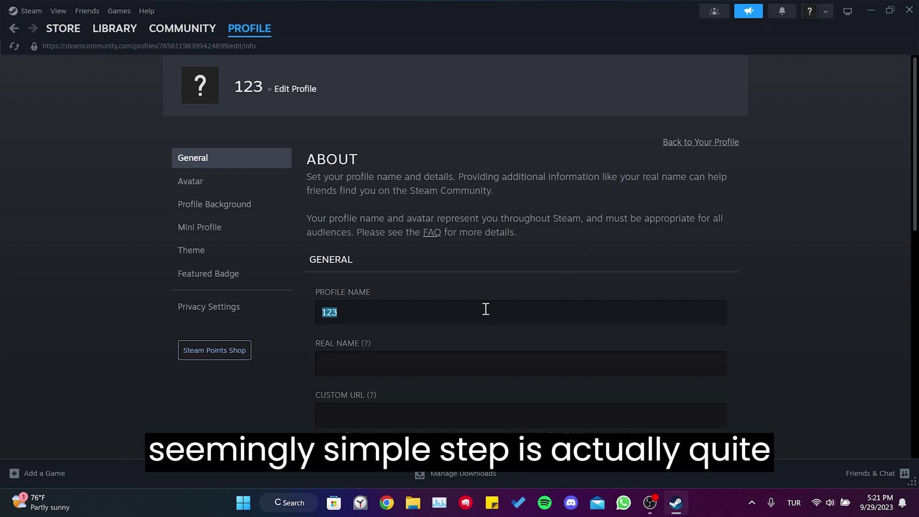
pyautogui.write('12345')
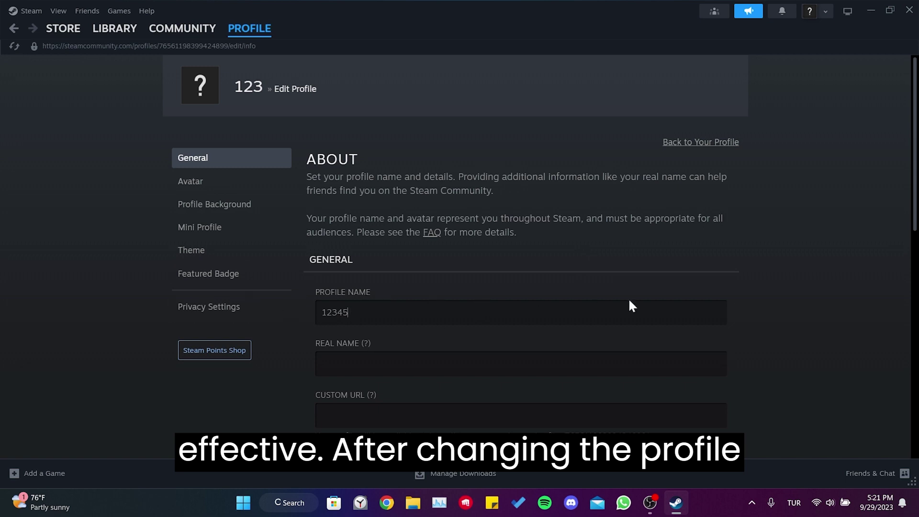
pyautogui.scroll(-10, 765, 308)
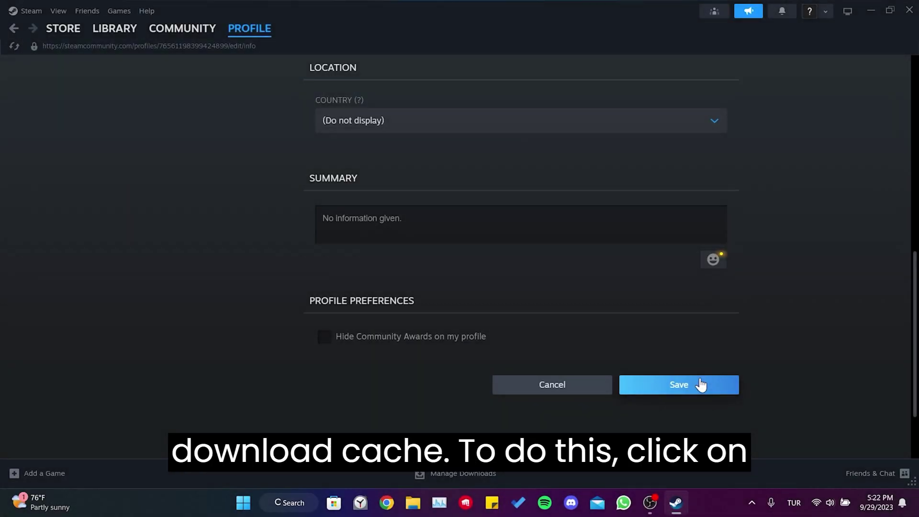
# Clear Steam's download cache under Settings > Downloads and confirm the Steam restart.
pyautogui.click(25, 16)
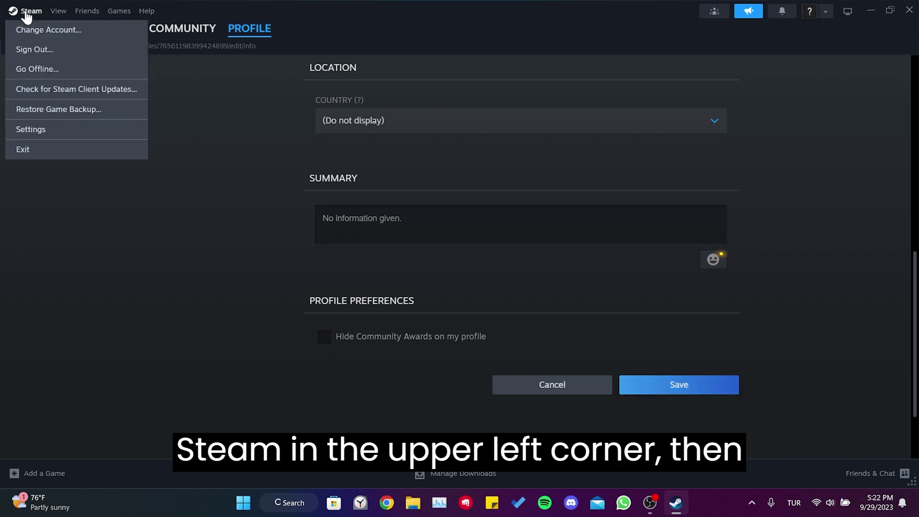
pyautogui.click(36, 129)
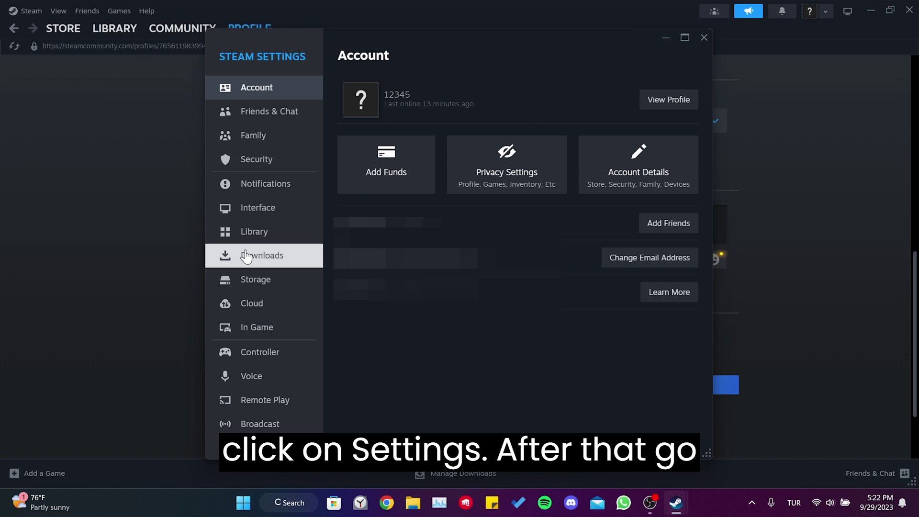
pyautogui.click(246, 257)
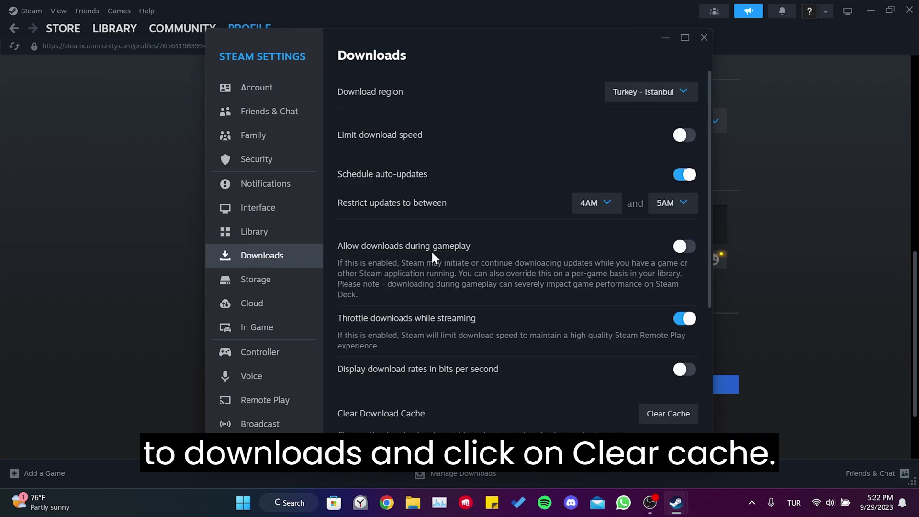
pyautogui.scroll(-3, 488, 247)
pyautogui.click(660, 176)
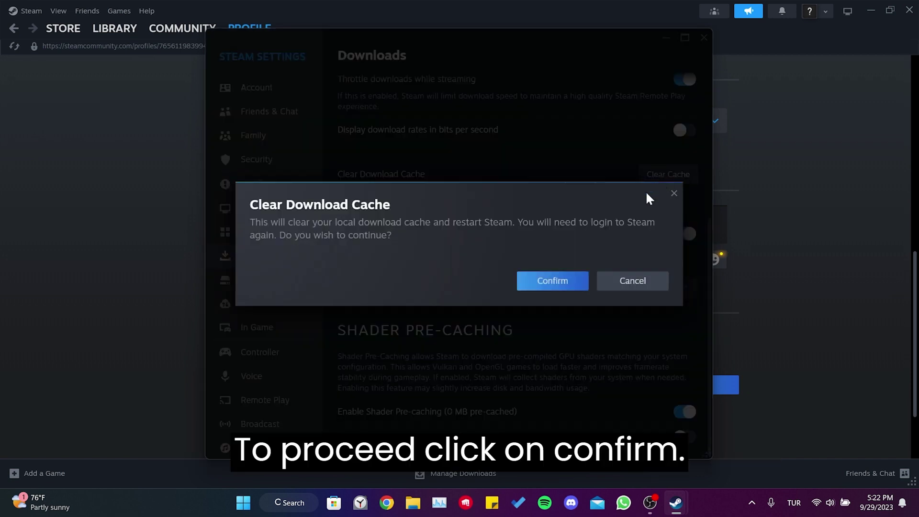
pyautogui.click(552, 280)
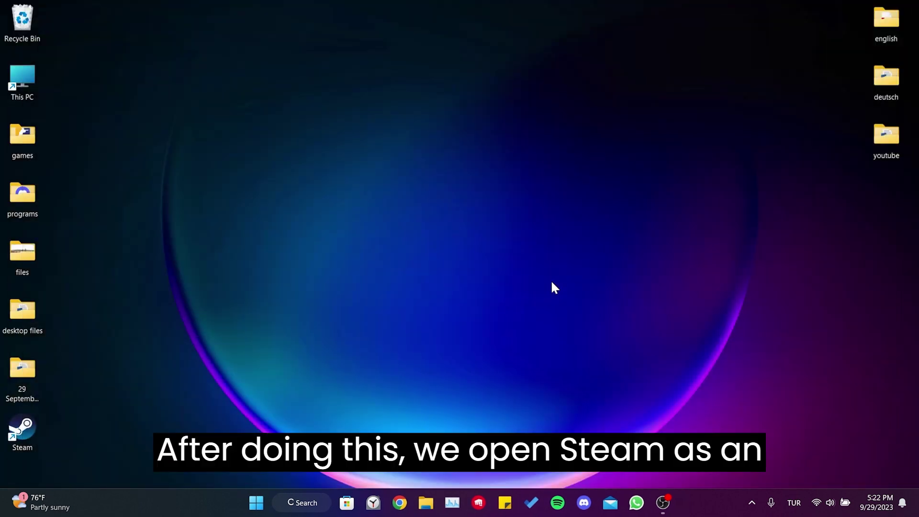
pyautogui.rightClick(22, 431)
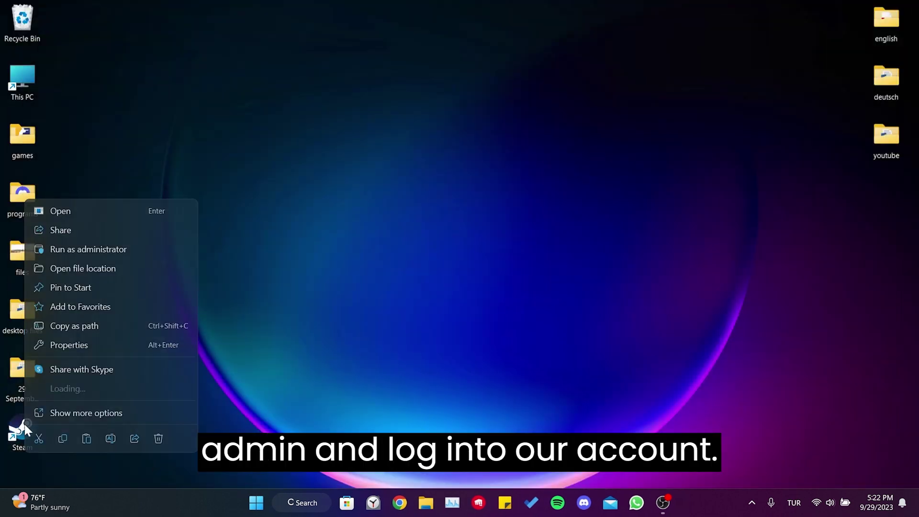
pyautogui.click(111, 249)
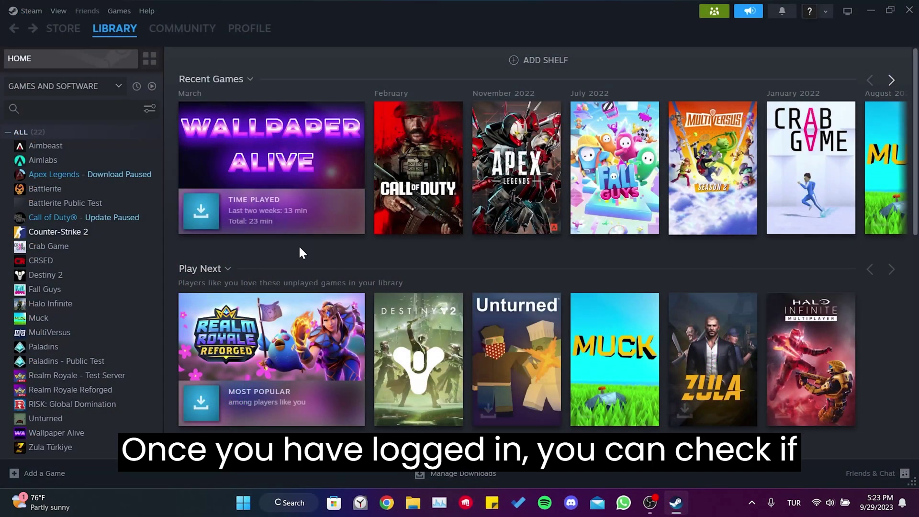
pyautogui.click(115, 242)
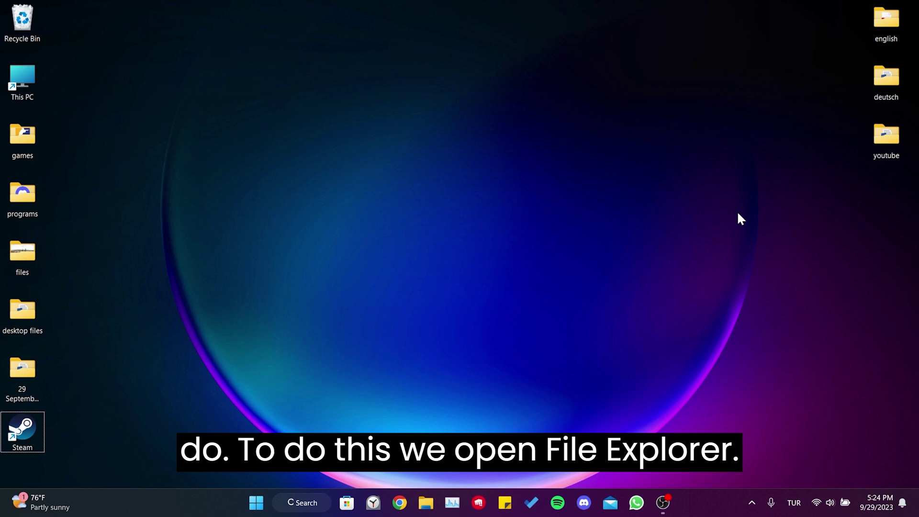
# Copy steamservice.dll from the D:\Steam\bin folder.
pyautogui.click(429, 507)
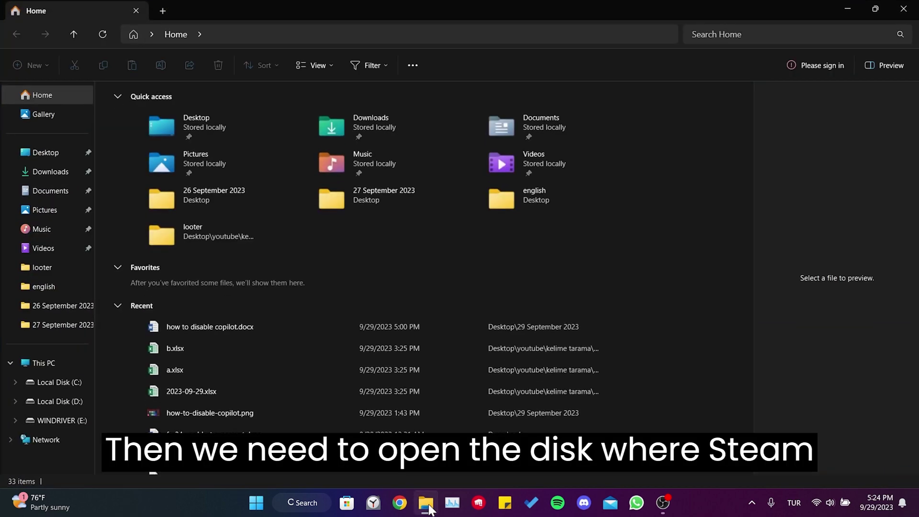
pyautogui.click(43, 365)
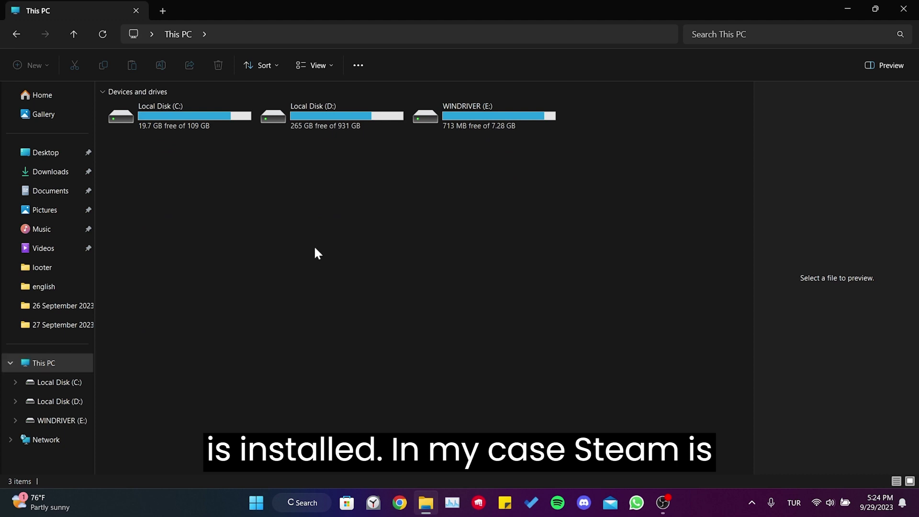
pyautogui.doubleClick(340, 115)
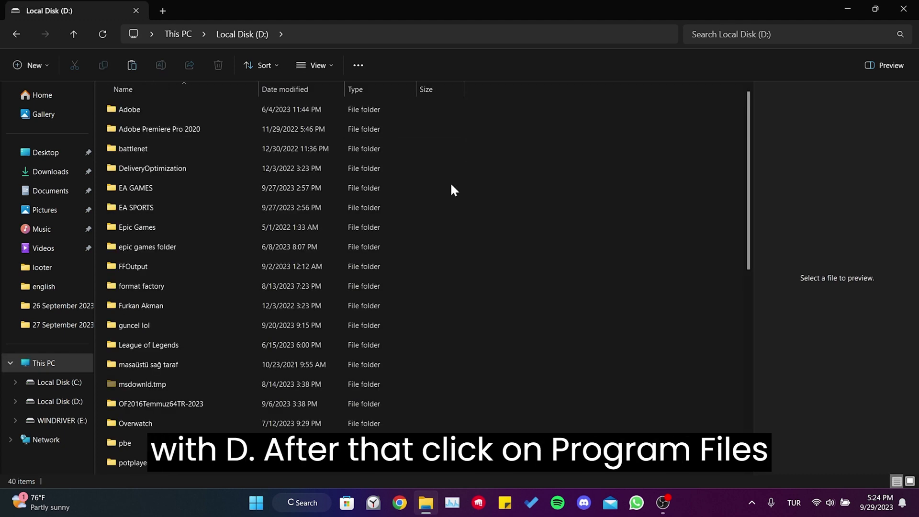
pyautogui.press('s')
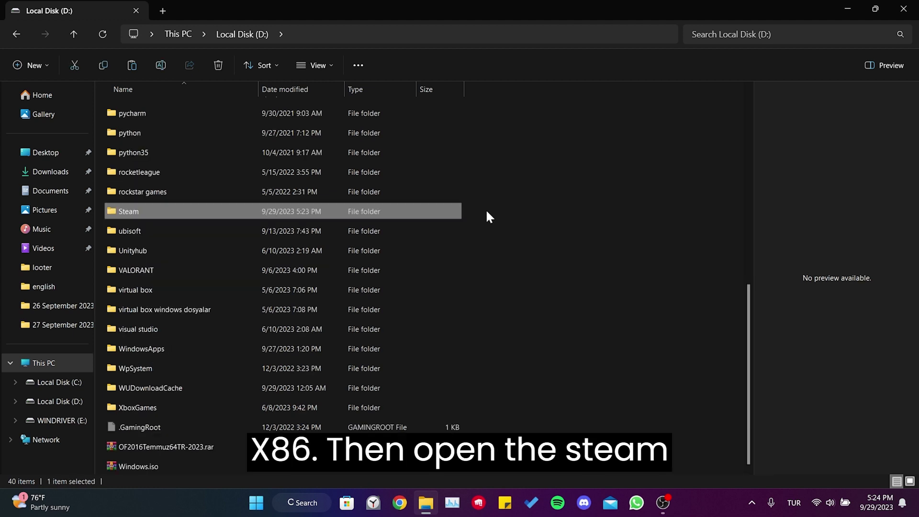
pyautogui.doubleClick(160, 211)
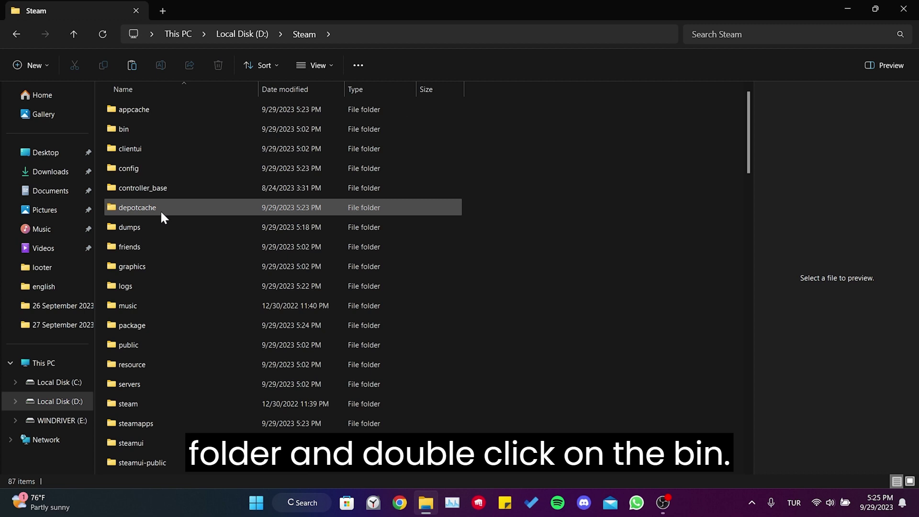
pyautogui.doubleClick(157, 133)
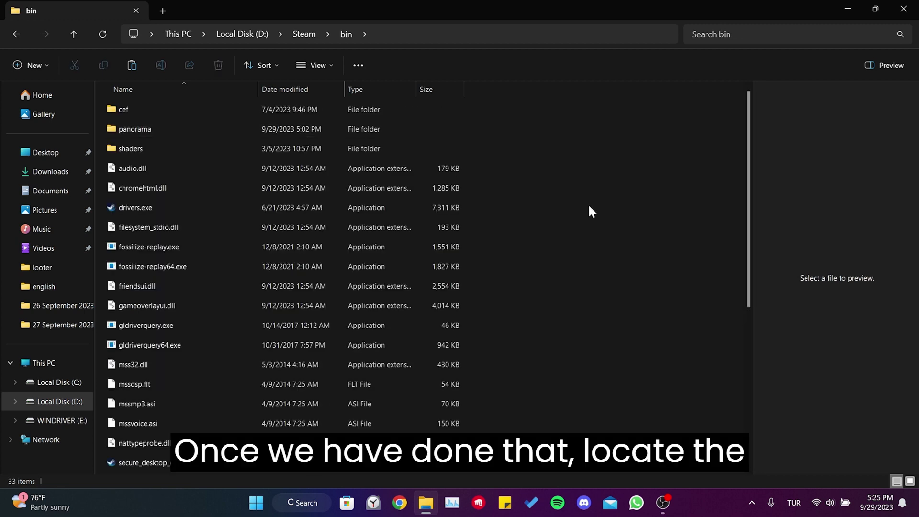
pyautogui.scroll(-1, 589, 206)
pyautogui.scroll(-1, 589, 206)
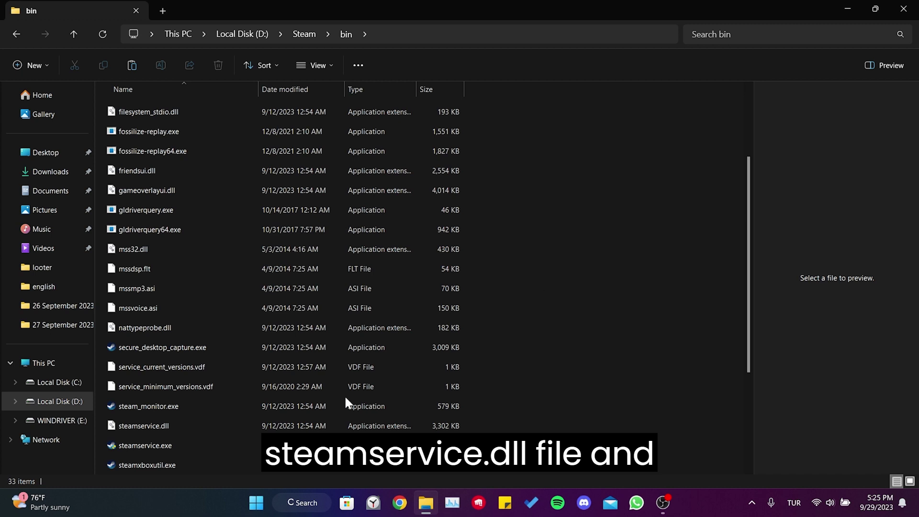
pyautogui.rightClick(170, 426)
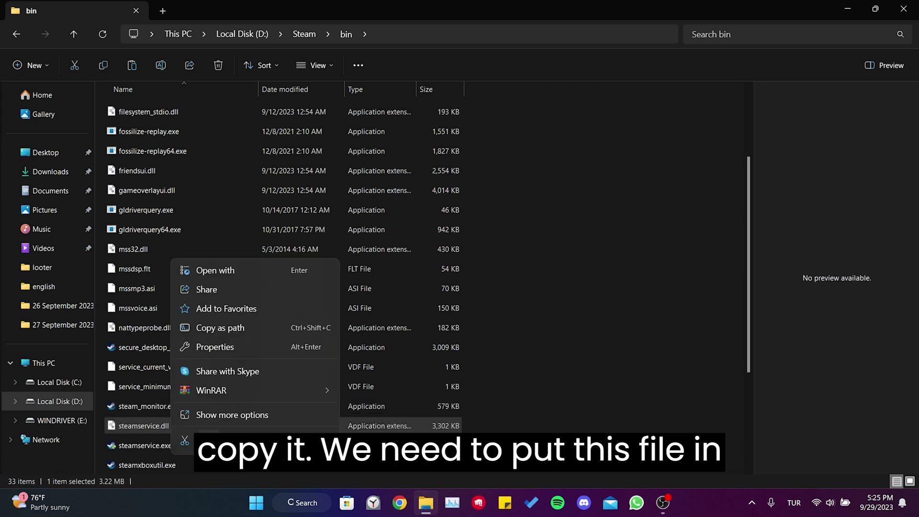
pyautogui.click(208, 441)
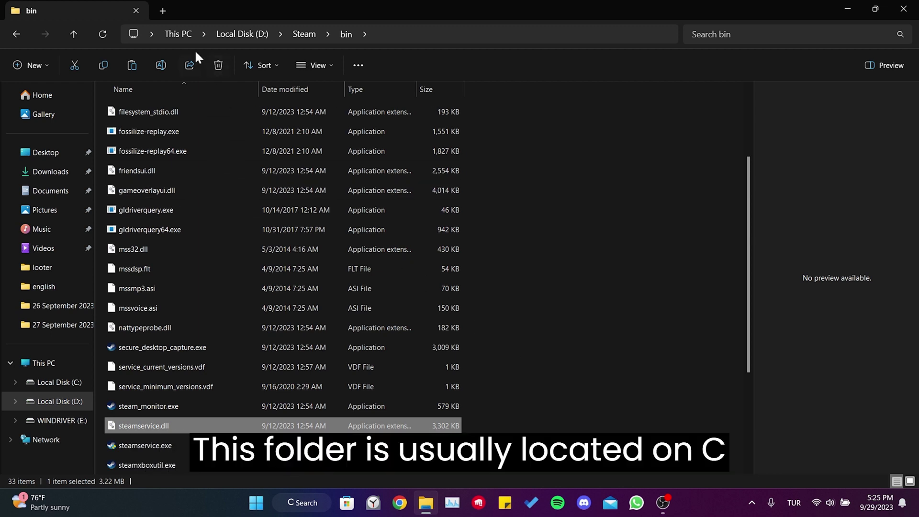
# Navigate to C:\Program Files (x86)\Common Files\Steam.
pyautogui.click(180, 34)
pyautogui.doubleClick(165, 110)
pyautogui.click(149, 423)
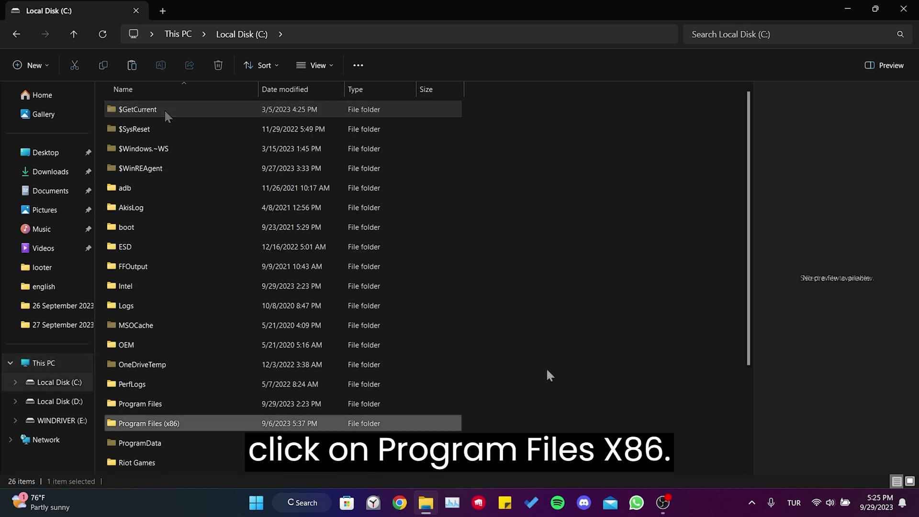
pyautogui.doubleClick(207, 423)
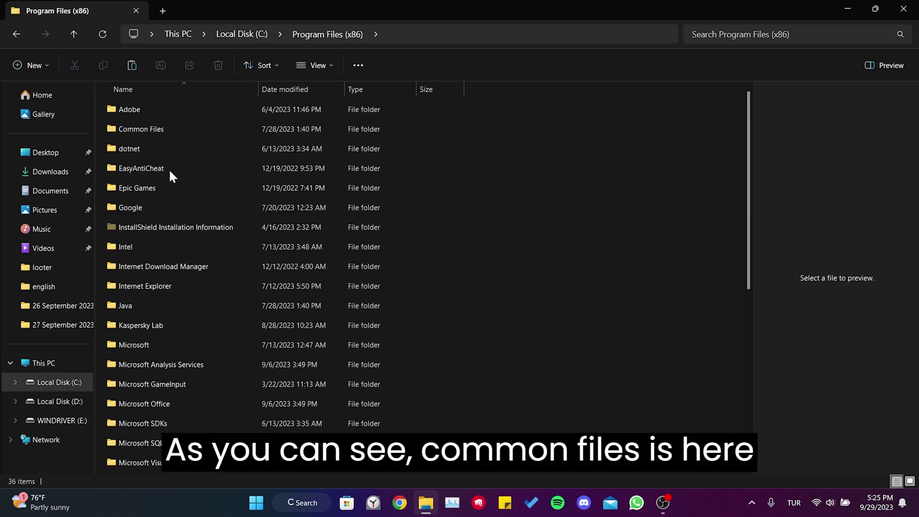
pyautogui.doubleClick(161, 128)
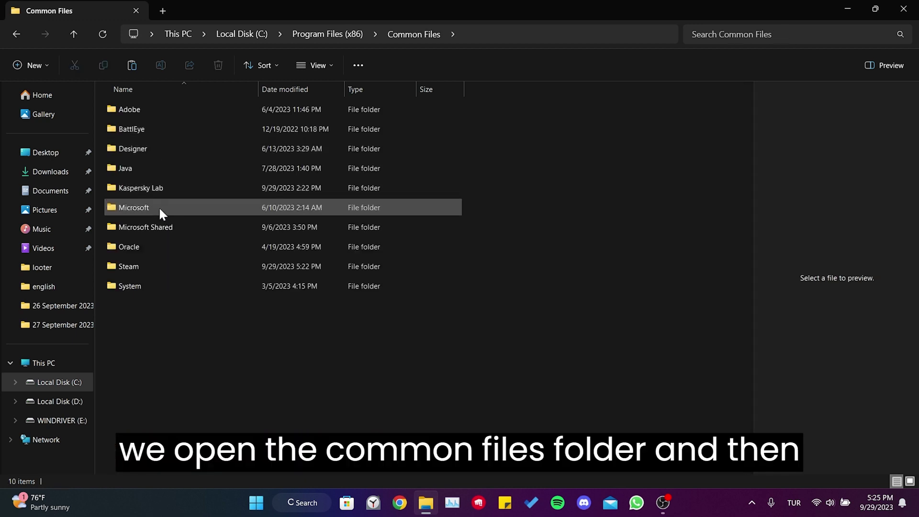
pyautogui.doubleClick(158, 266)
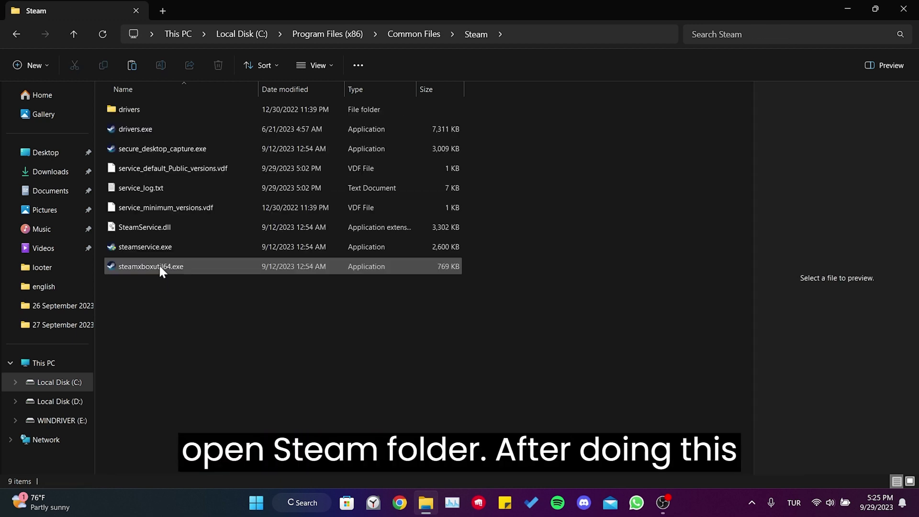
# Paste steamservice.dll there, replacing the existing file with administrator permission.
pyautogui.rightClick(202, 289)
pyautogui.click(217, 306)
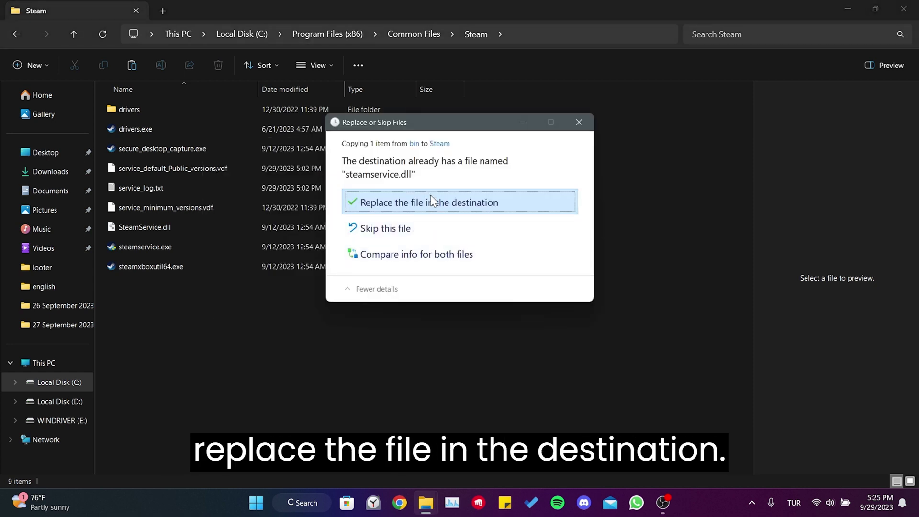
pyautogui.click(412, 202)
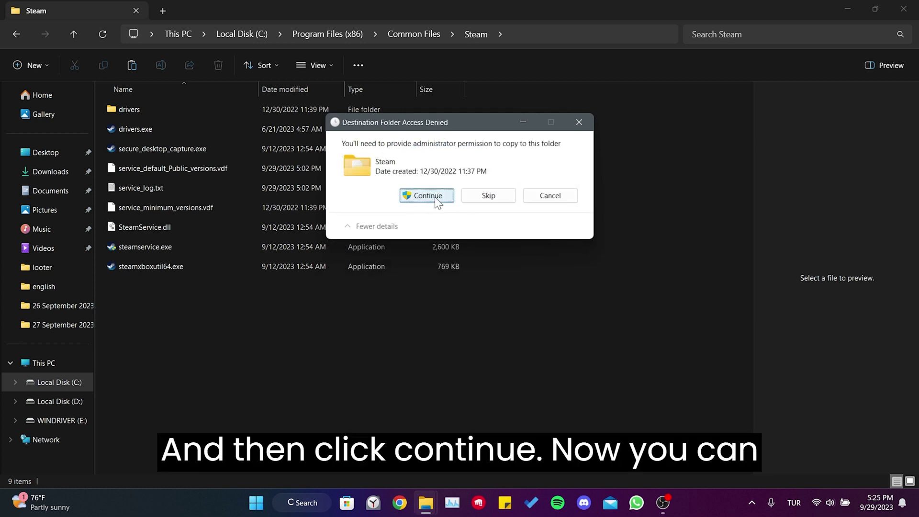
pyautogui.click(434, 199)
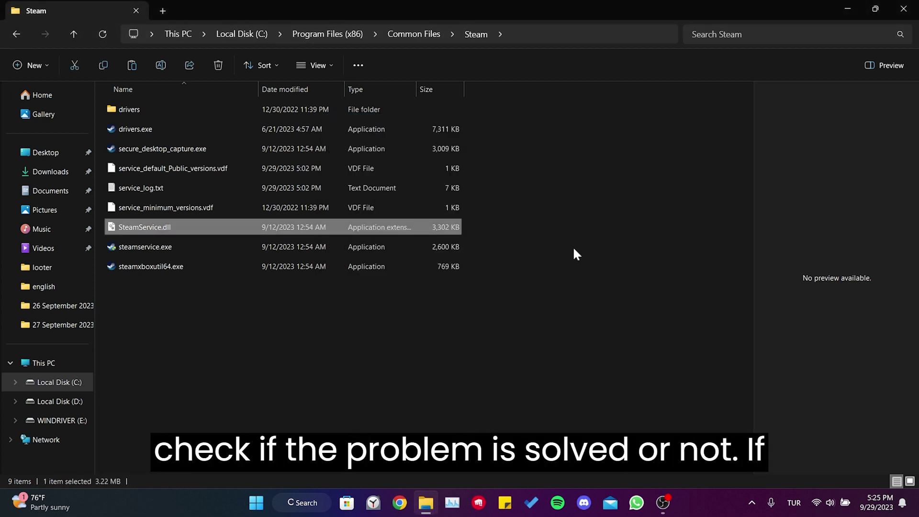
pyautogui.click(574, 253)
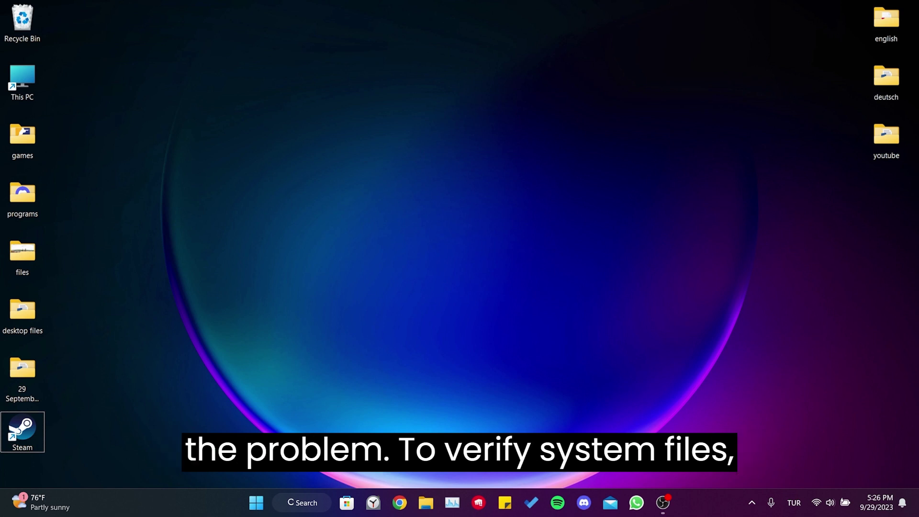
# Search for cmd and launch Command Prompt as administrator.
pyautogui.click(312, 505)
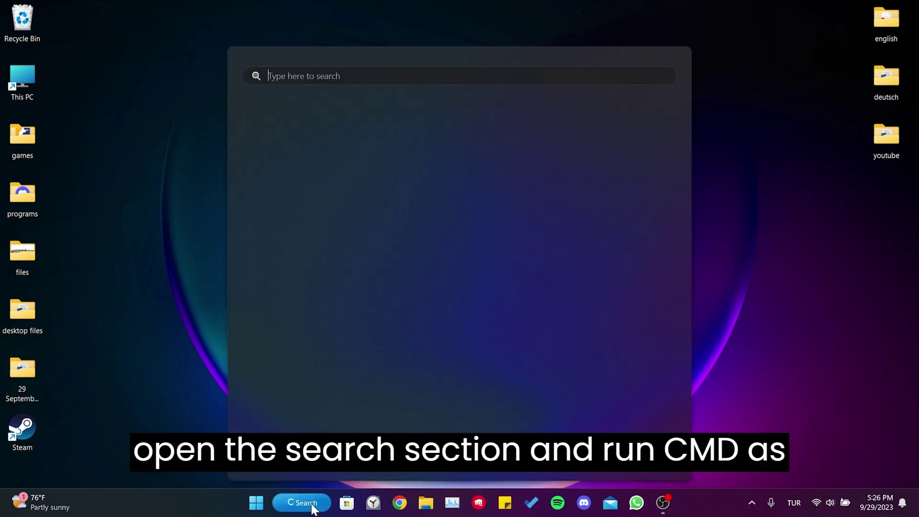
pyautogui.write('cmd')
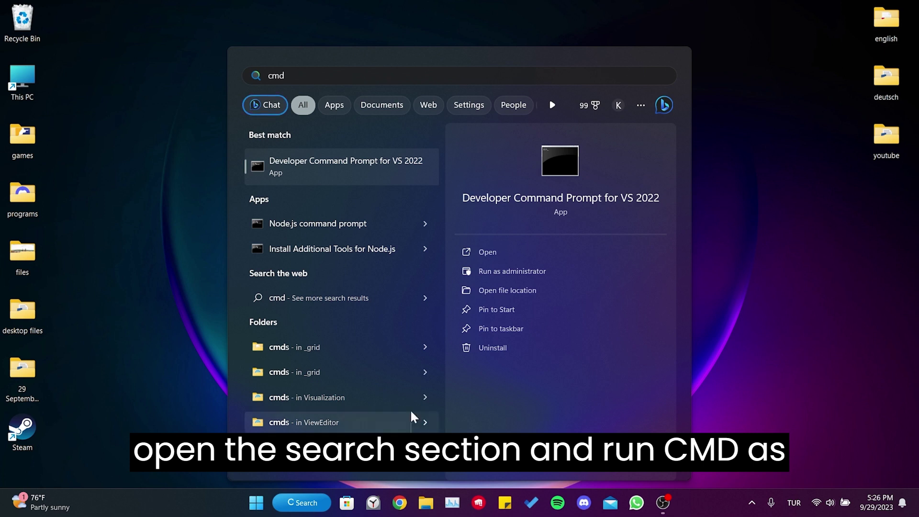
pyautogui.click(515, 272)
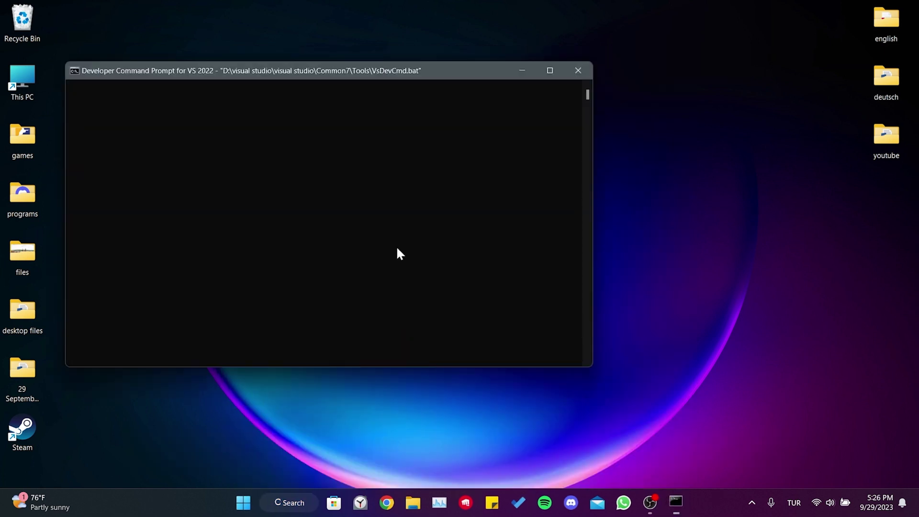
# Run sfc /scannow, which reports no integrity violations, then close the console.
pyautogui.moveTo(297, 74); pyautogui.dragTo(395, 91)
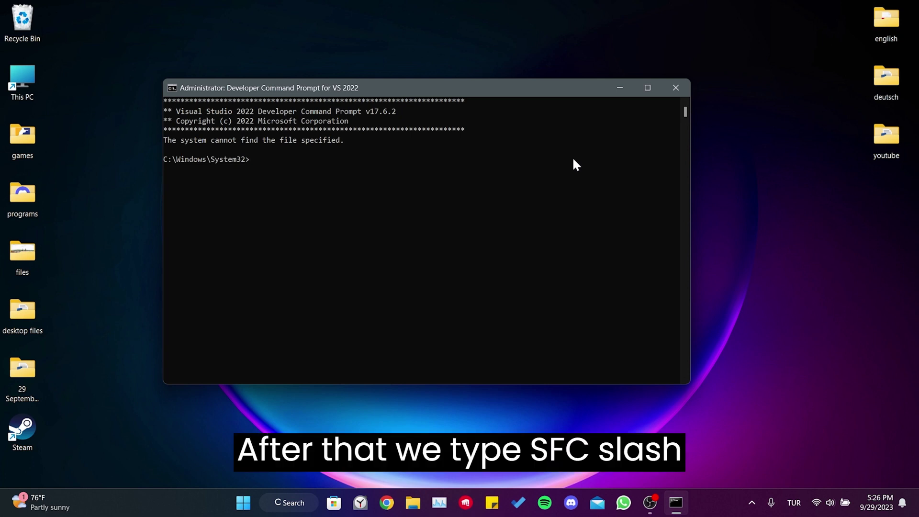
pyautogui.write('sfc ')
pyautogui.write('/scanno')
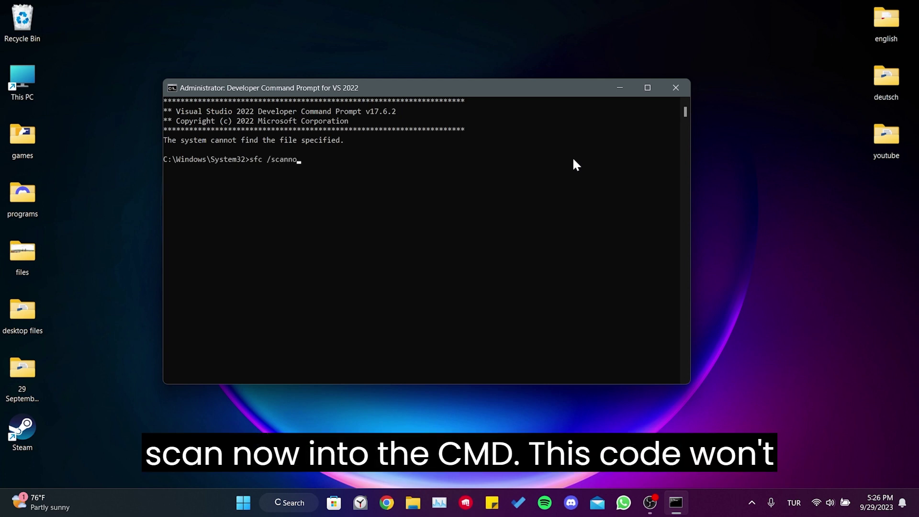
pyautogui.write('w')
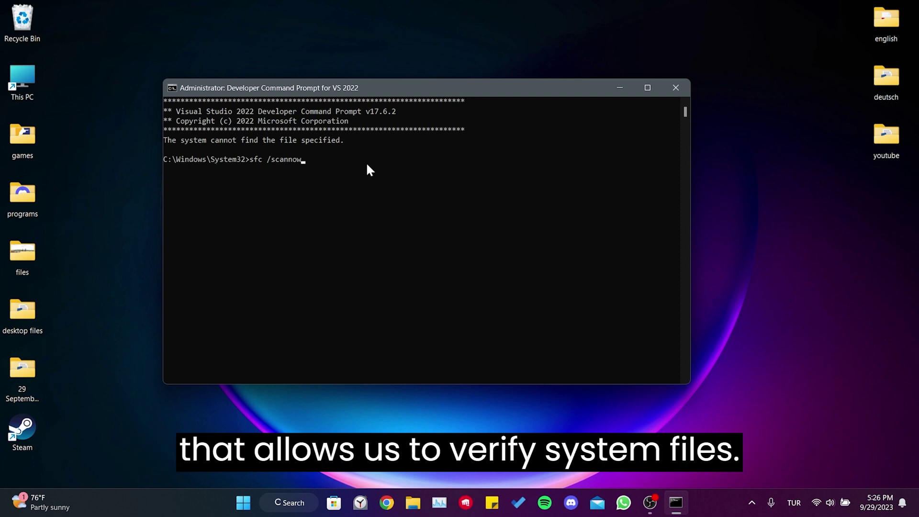
pyautogui.press('Return')
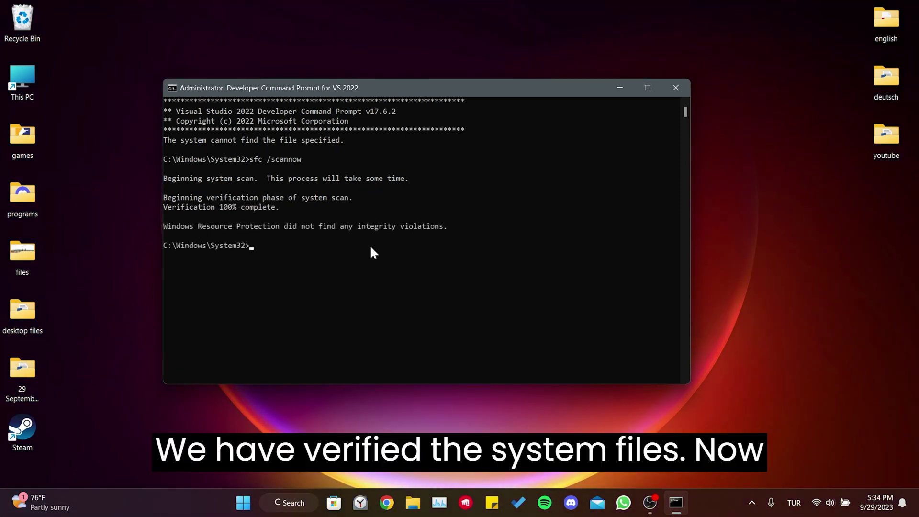
pyautogui.click(675, 87)
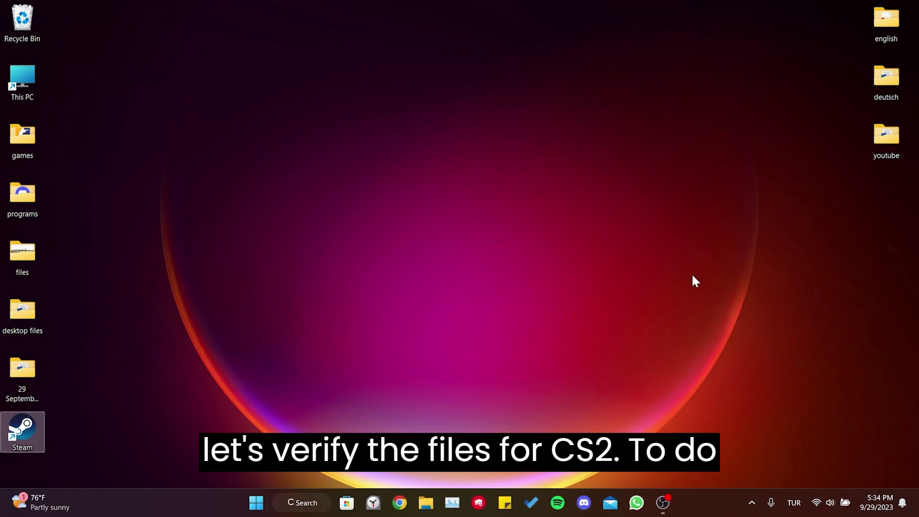
# Launch Steam and start verifying Counter-Strike 2's files from Properties > Installed Files.
pyautogui.doubleClick(33, 420)
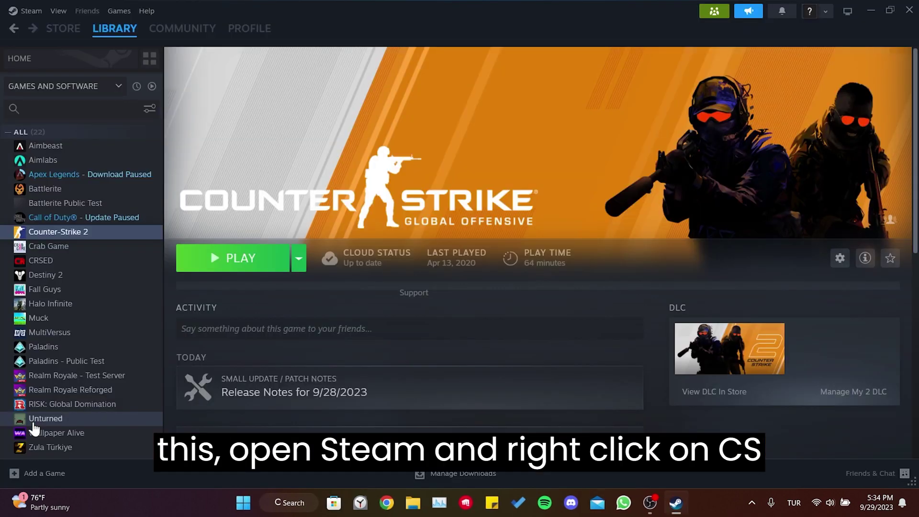
pyautogui.rightClick(55, 231)
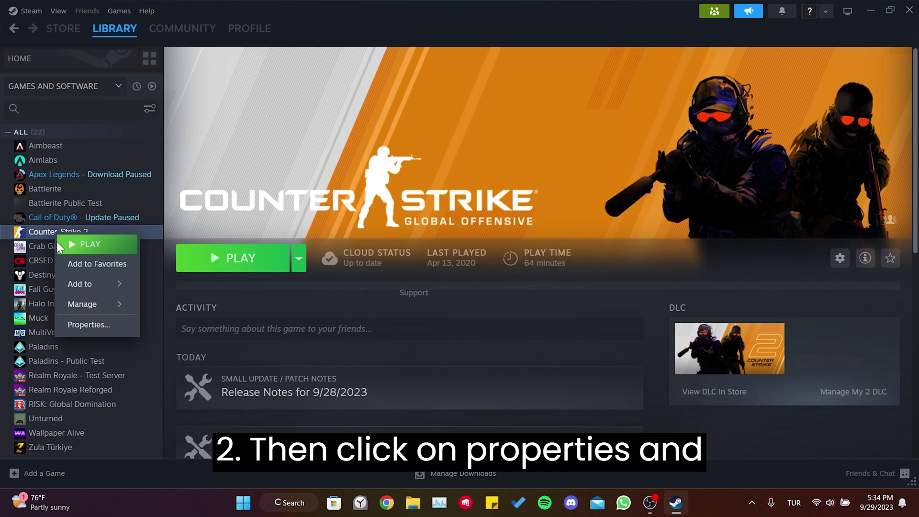
pyautogui.click(88, 325)
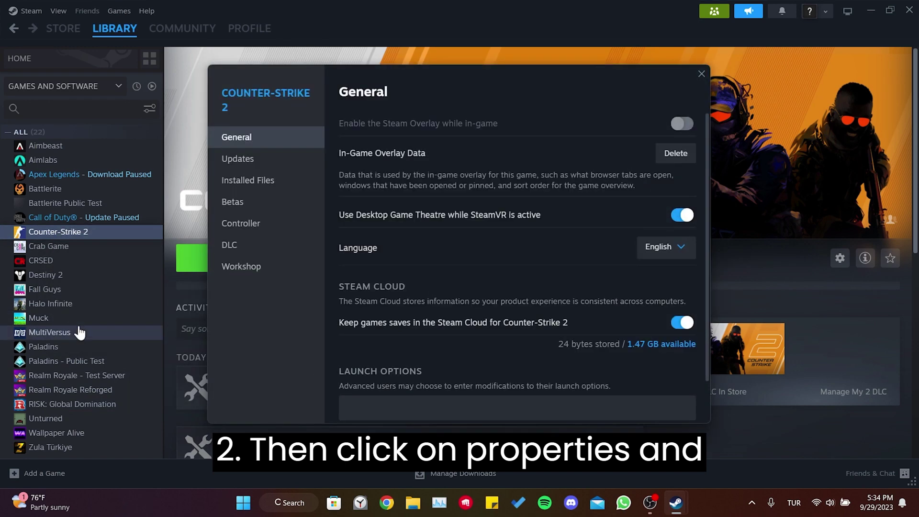
pyautogui.click(258, 181)
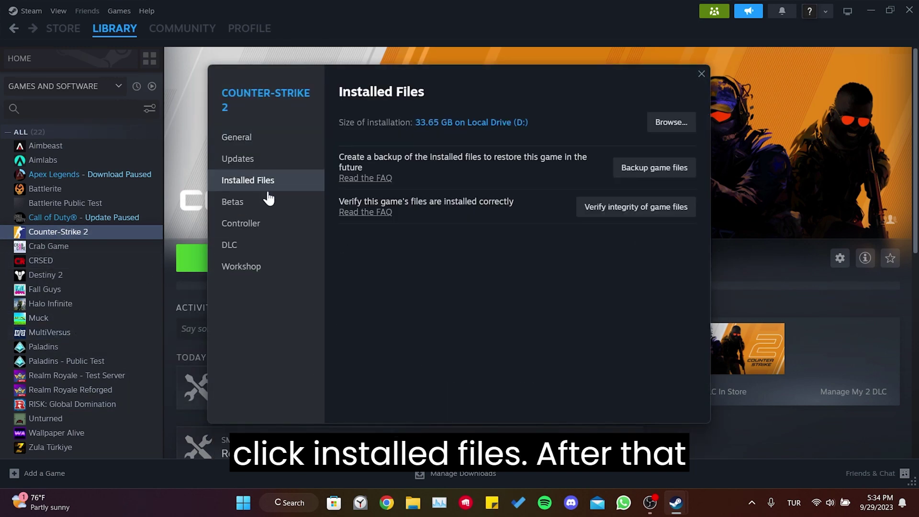
pyautogui.click(637, 208)
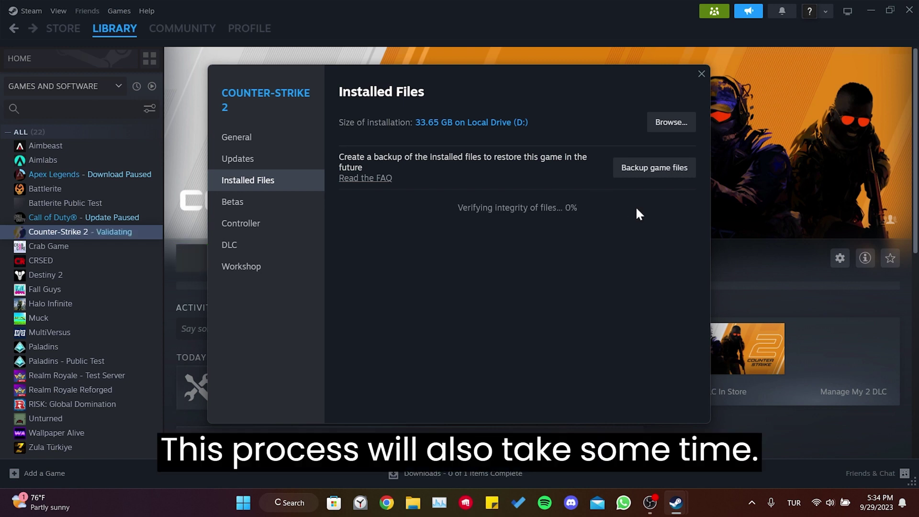